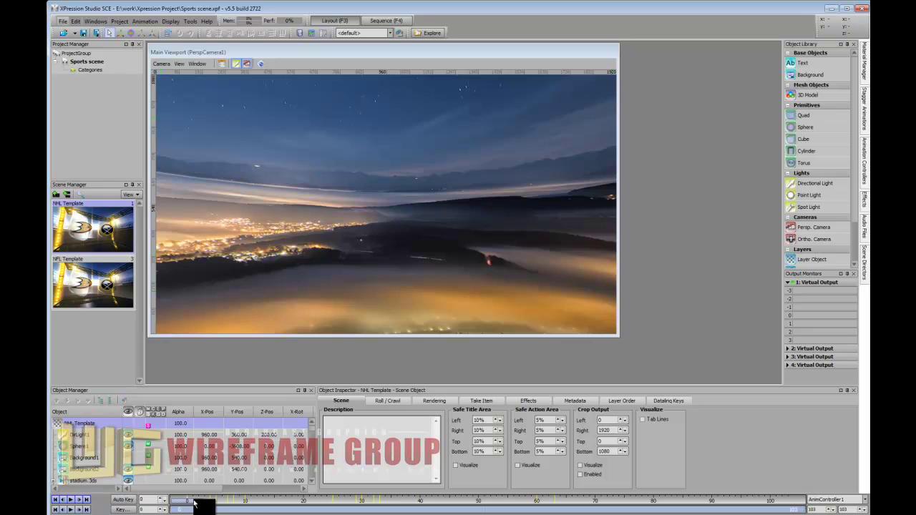
- Scrub through the animation timelines of the NHL Template and NFL Template scenes to preview both matchup graphics
left_click_drag(194, 503, 247, 502)
left_click_drag(352, 501, 512, 489)
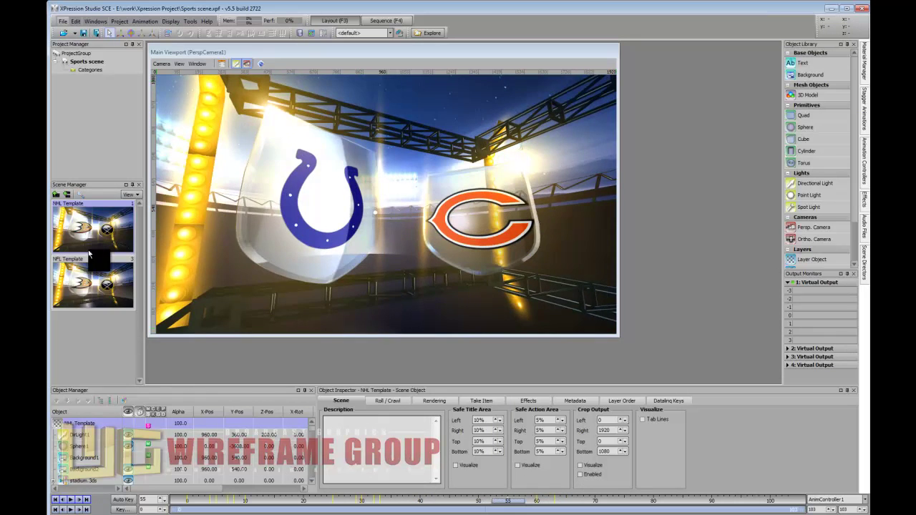
left_click(81, 282)
left_click_drag(303, 506, 183, 509)
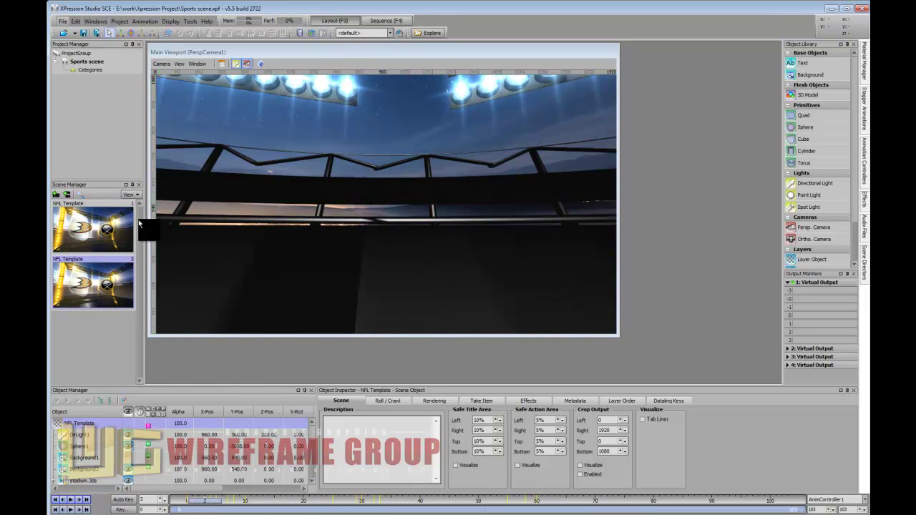
left_click(104, 239)
left_click(95, 286)
- Expand GROUP TEAMS in the NFL Template scene and inspect its HOME and AWAY text objects
left_click_drag(313, 435, 315, 481)
left_click(80, 481)
left_click(54, 480)
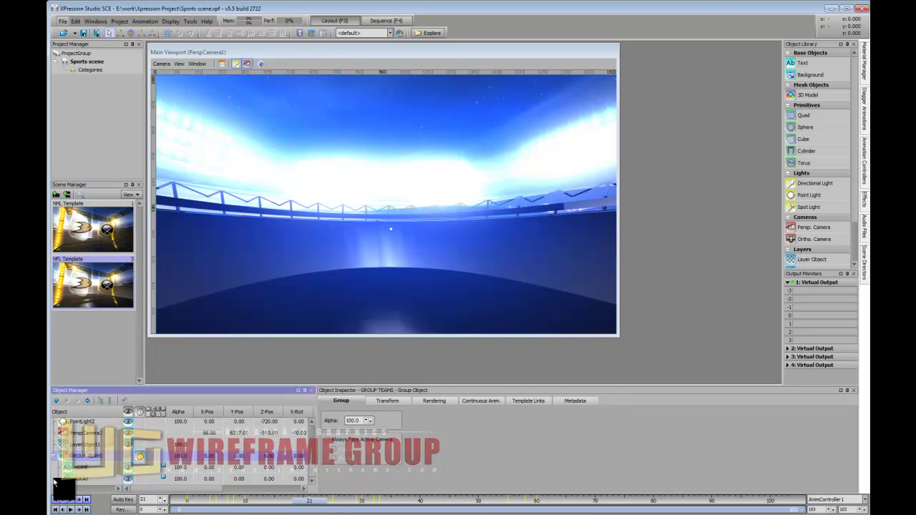
left_click(89, 469)
left_click(80, 479)
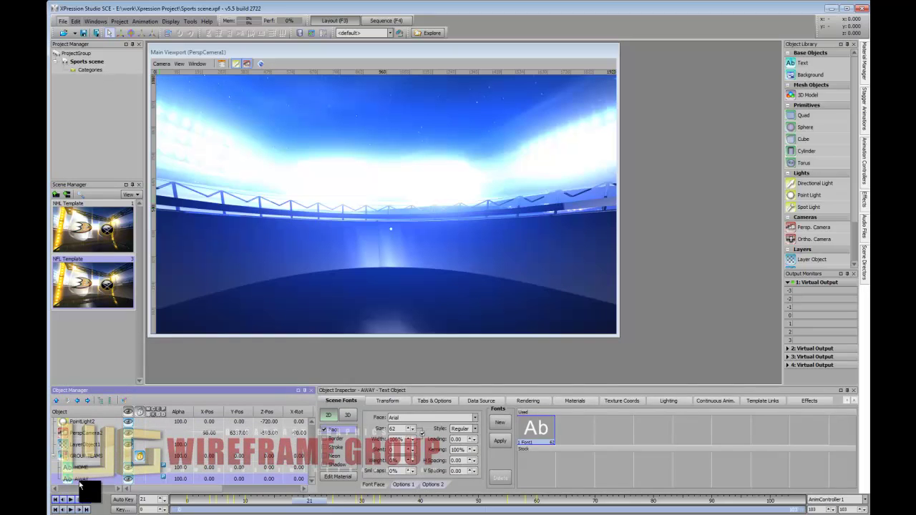
left_click(79, 468)
- Open the NFL Template's script events and examine the OnOnline code for the HOME and AWAY objects and the Images\NFL logo path
right_click(106, 266)
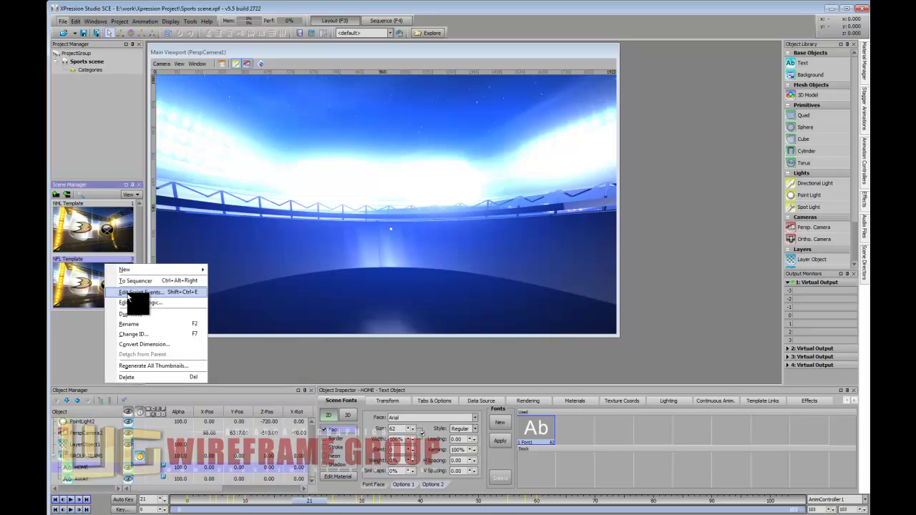
left_click(129, 292)
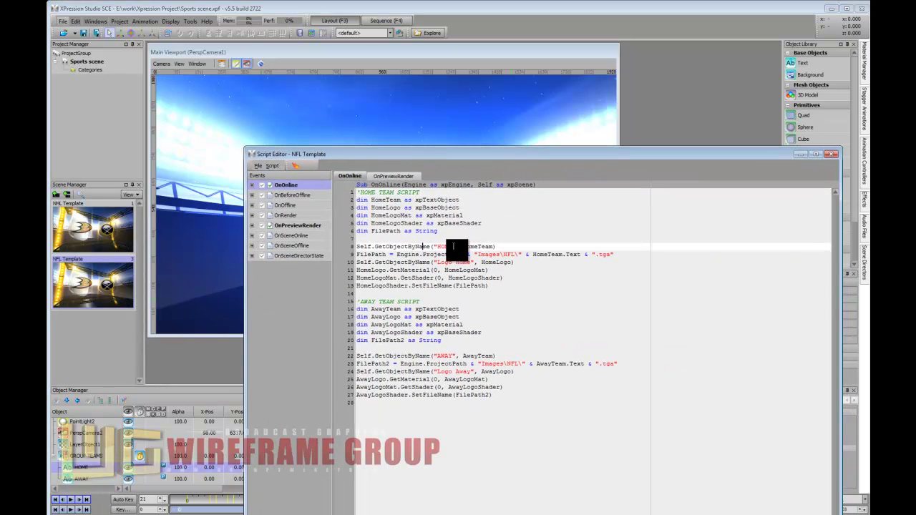
left_click(68, 469)
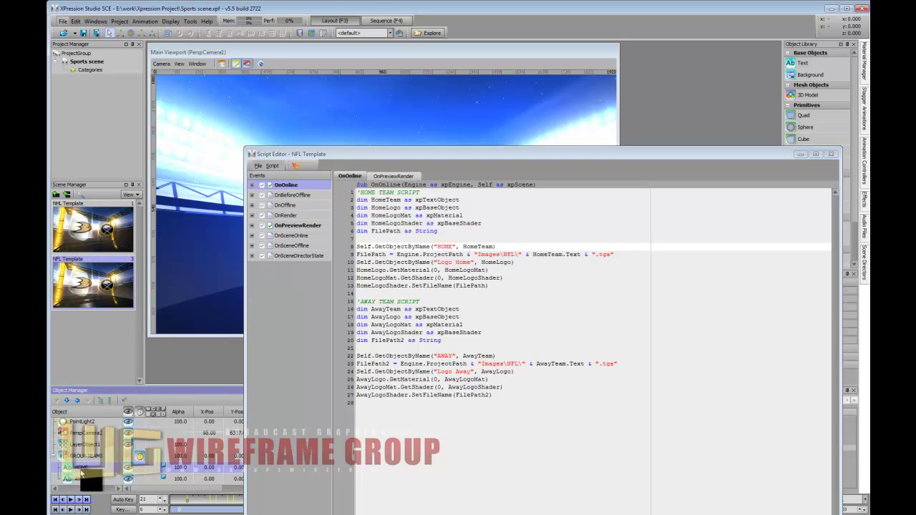
left_click(69, 479)
left_click(497, 364)
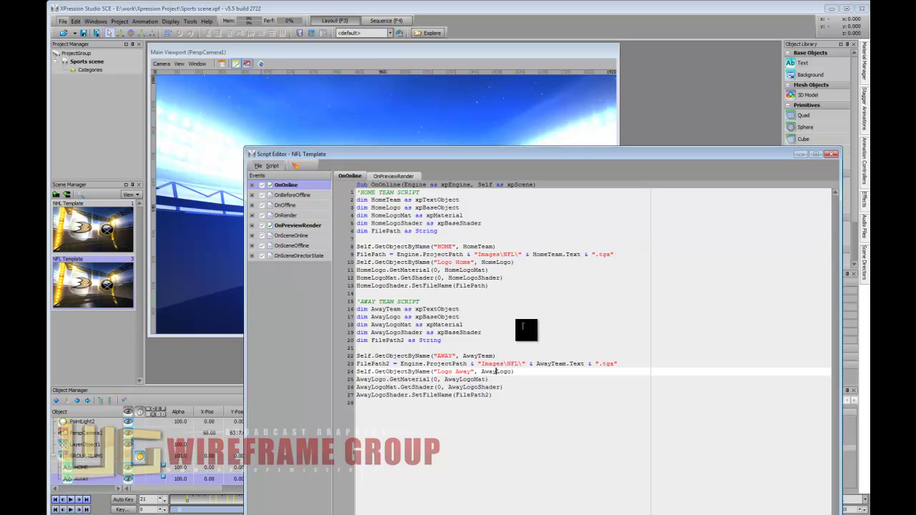
left_click(587, 252)
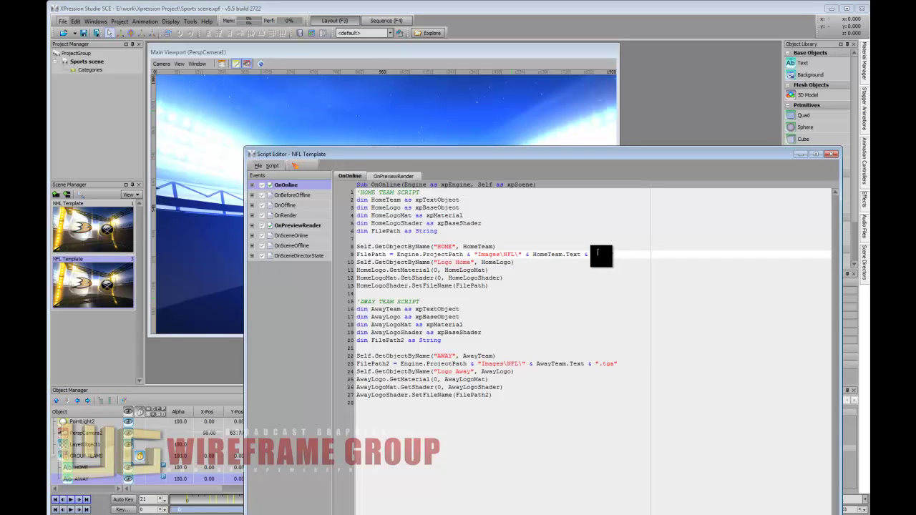
left_click_drag(518, 254, 475, 254)
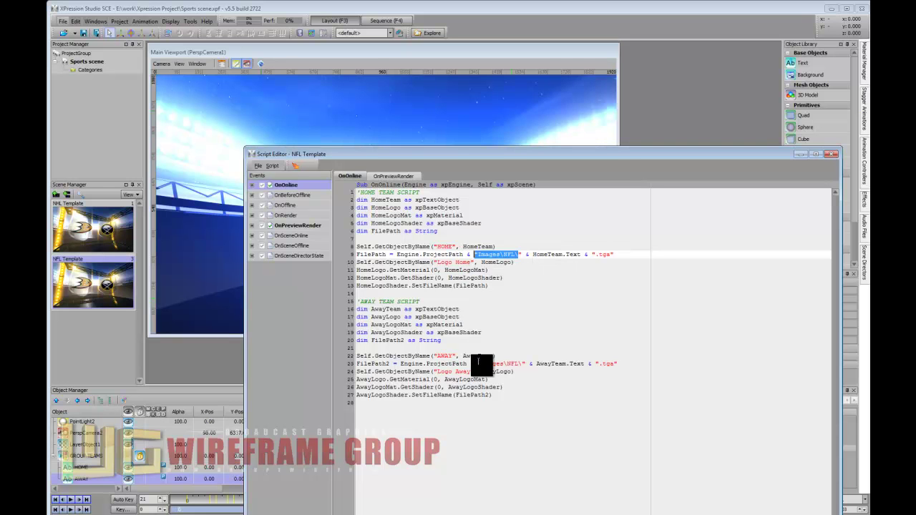
left_click(482, 363)
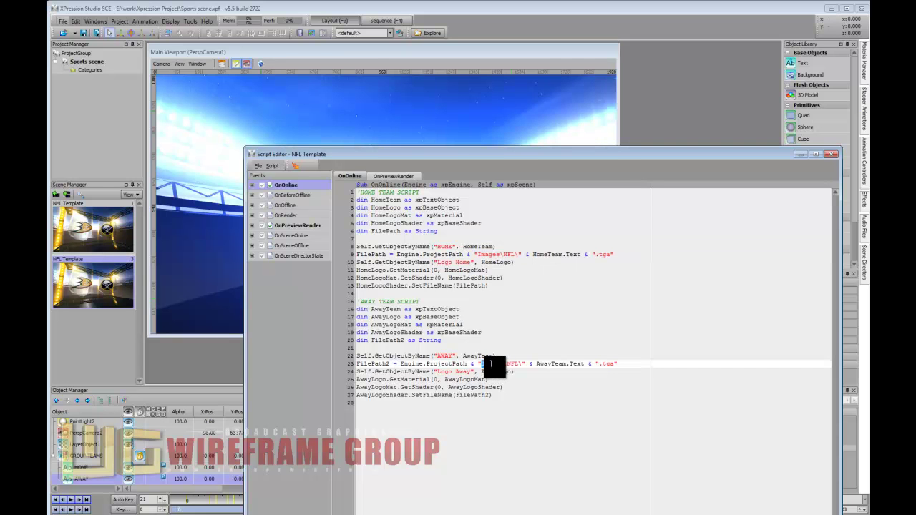
- Open the NHL Template's script events to review its team logo script
left_click(93, 232)
right_click(91, 231)
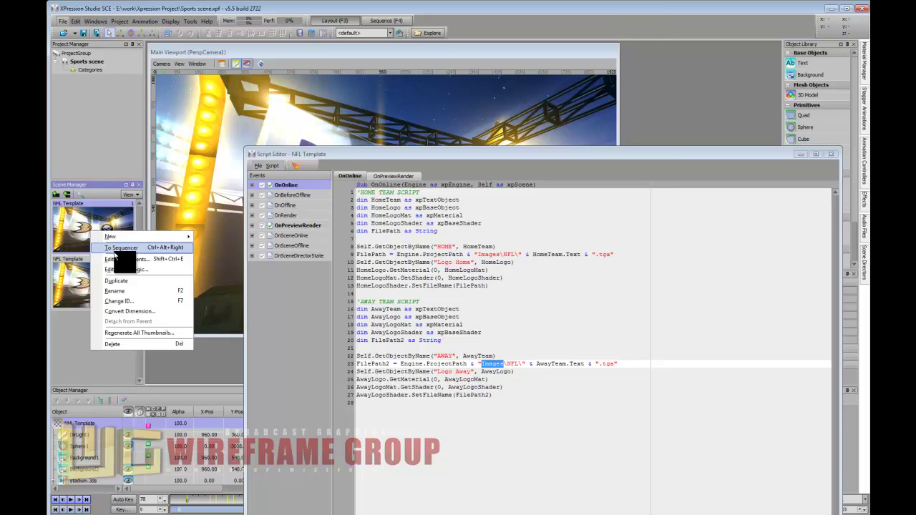
left_click(114, 259)
left_click(313, 217)
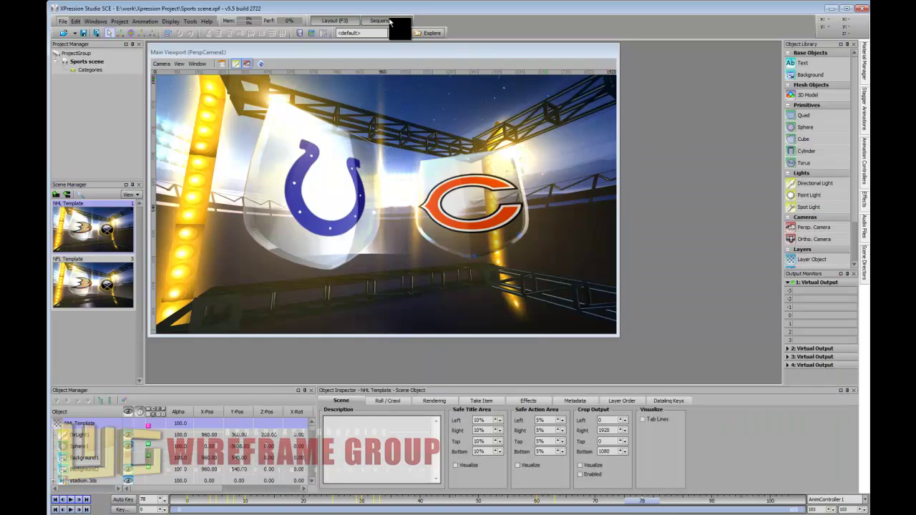
- Switch to the sequencer and inspect the HOME and AWAY template data of NFL take 0003
left_click(388, 21)
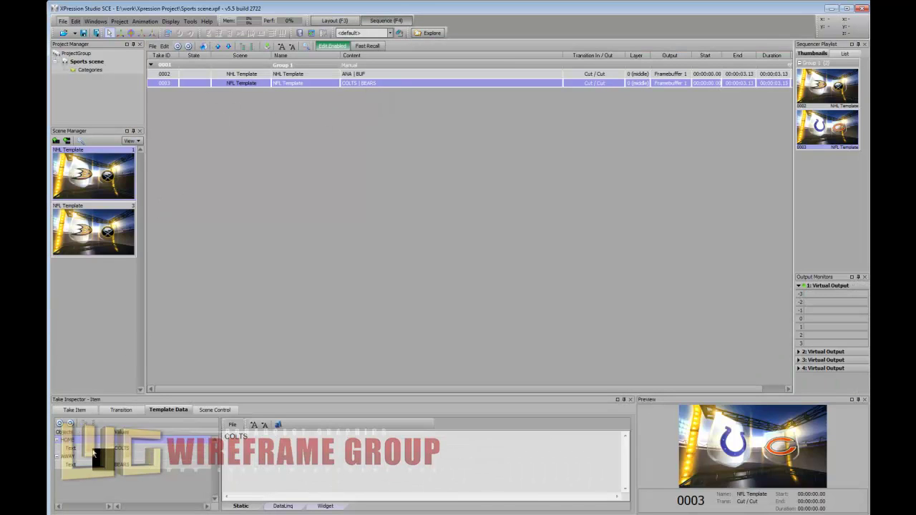
left_click(76, 458)
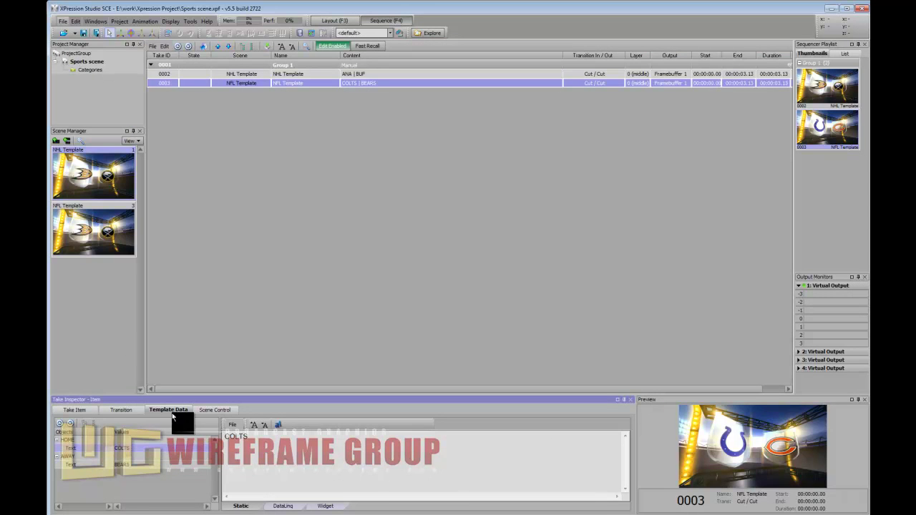
left_click(100, 462)
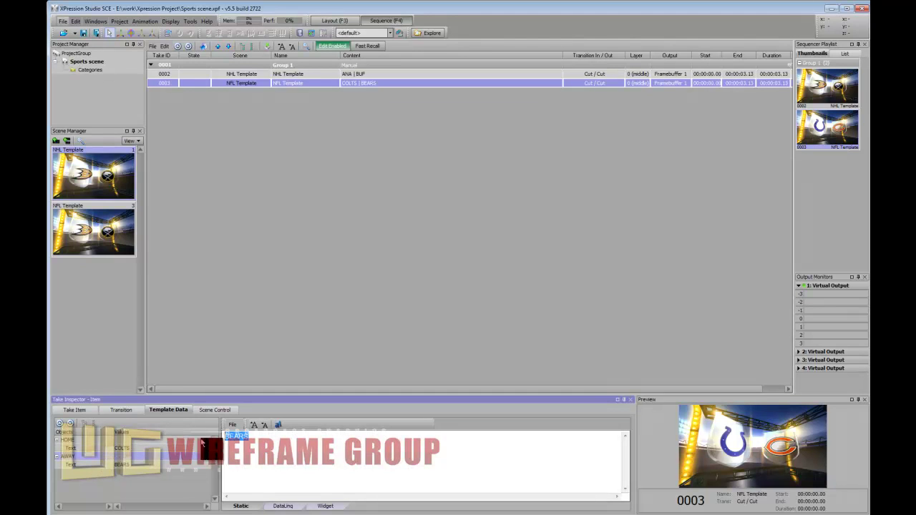
left_click(131, 467)
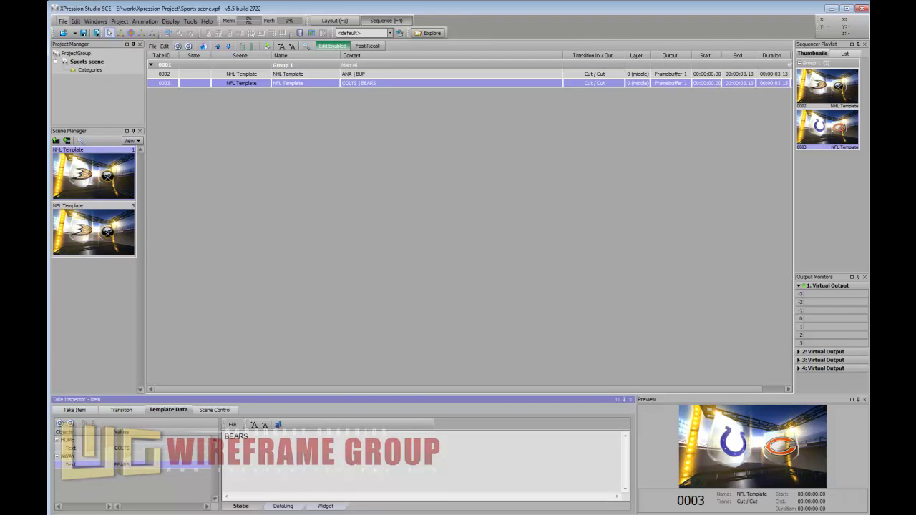
- Switch to the file explorer and open the NFL folder inside the project's Images folder
key("alt+Tab")
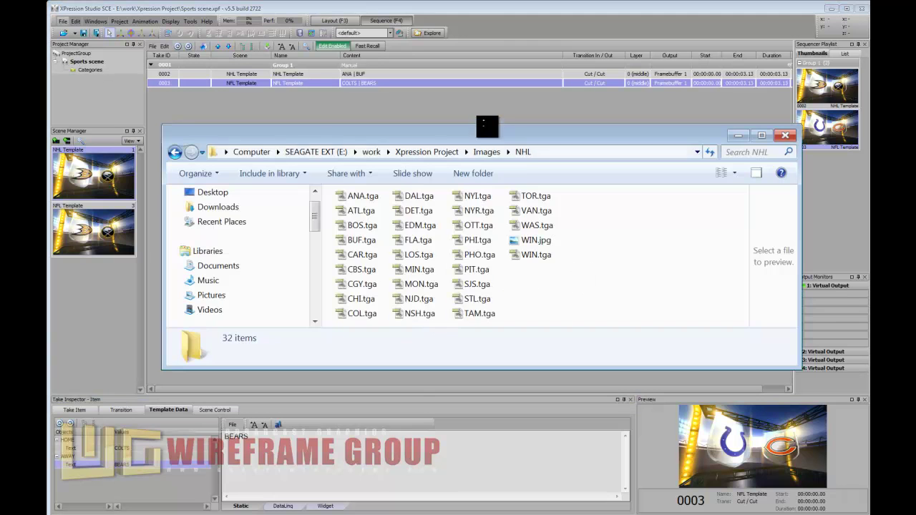
left_click_drag(518, 133, 550, 150)
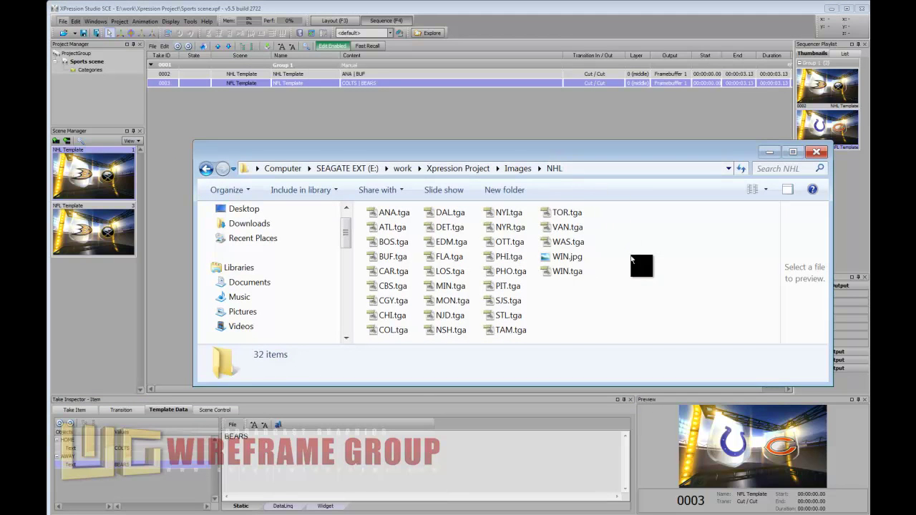
left_click(518, 169)
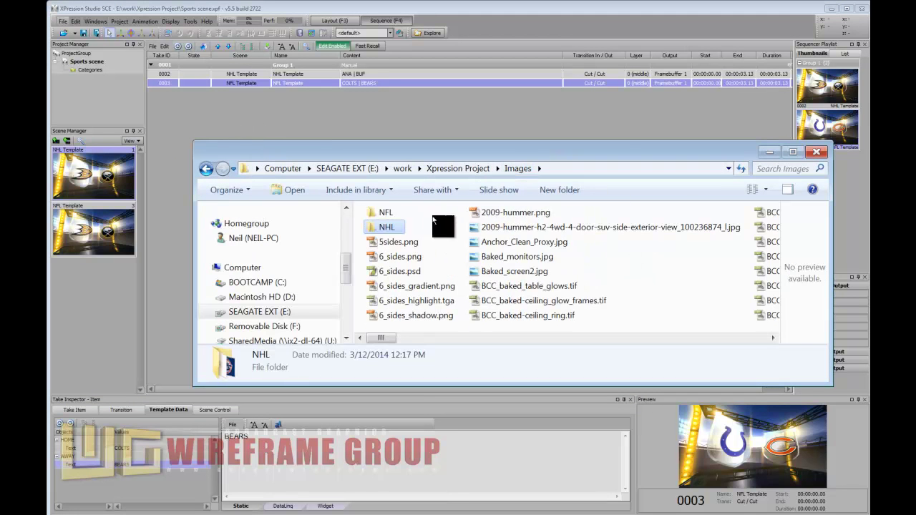
double_click(391, 216)
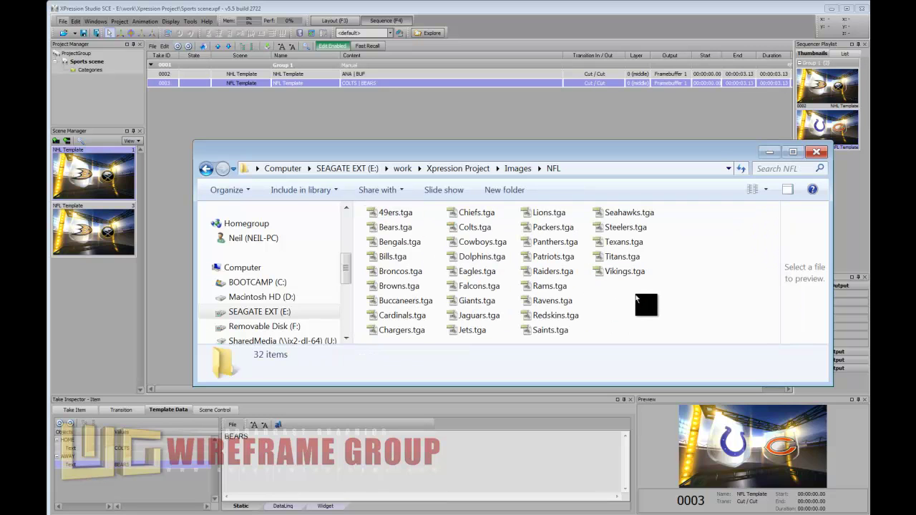
- Copy the team name from Vikings.tga and replace take 0003's HOME text with Vikings
left_click(616, 272)
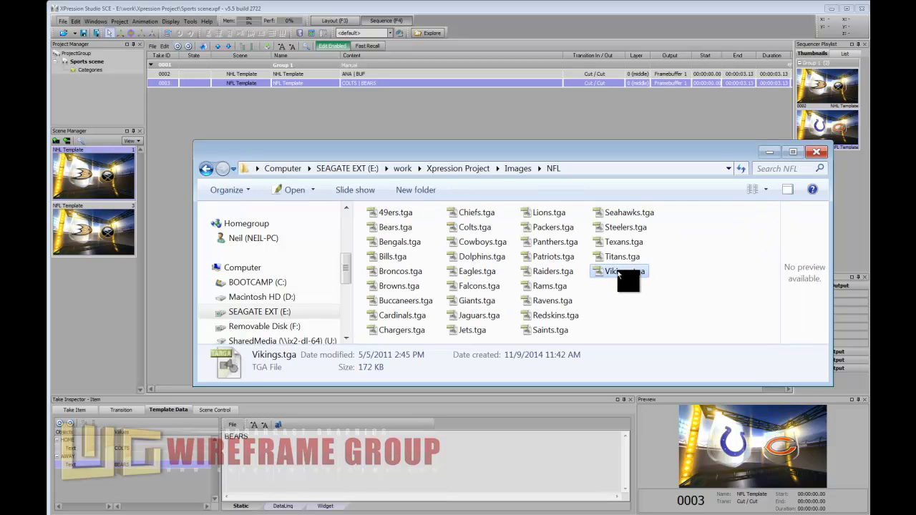
left_click(617, 272)
key("ctrl+c")
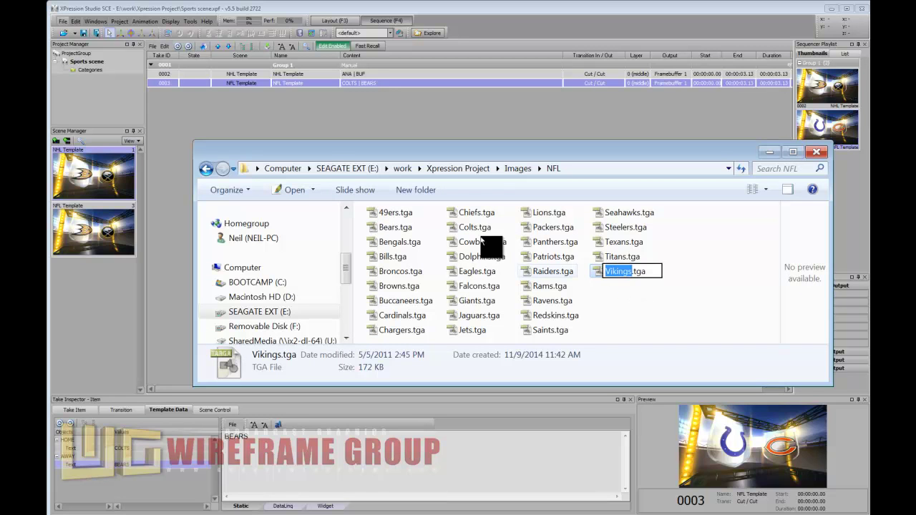
left_click(193, 86)
left_click(162, 442)
left_click_drag(280, 441, 141, 428)
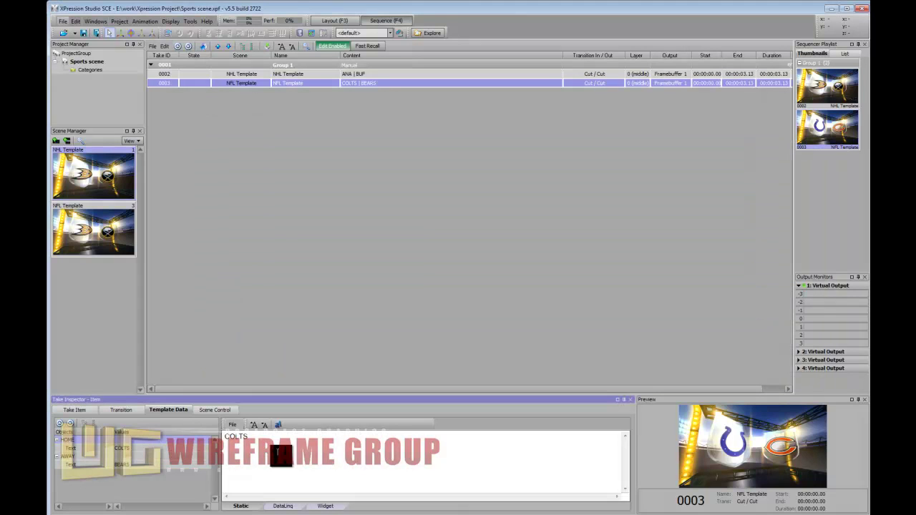
key("ctrl+v")
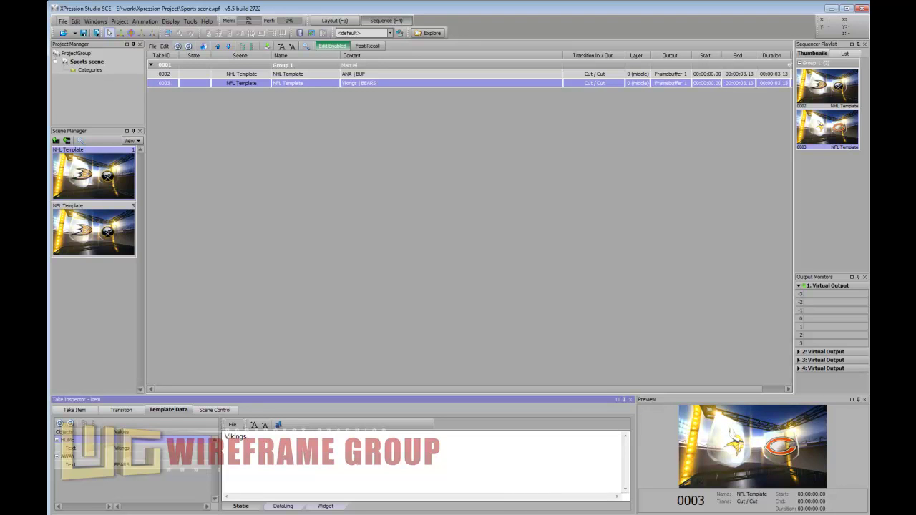
- Copy the team name from Giants.tga in the NFL folder and set take 0003's AWAY text to Giants
key("alt+Tab")
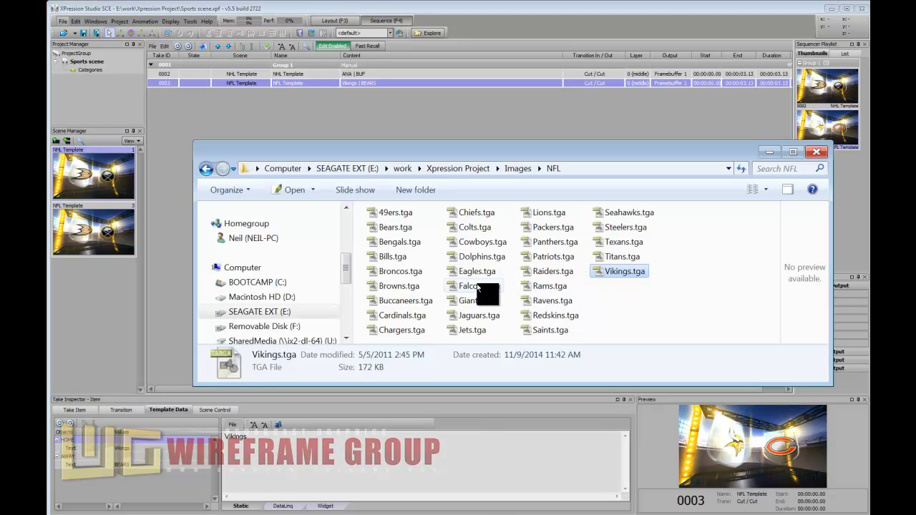
left_click(471, 304)
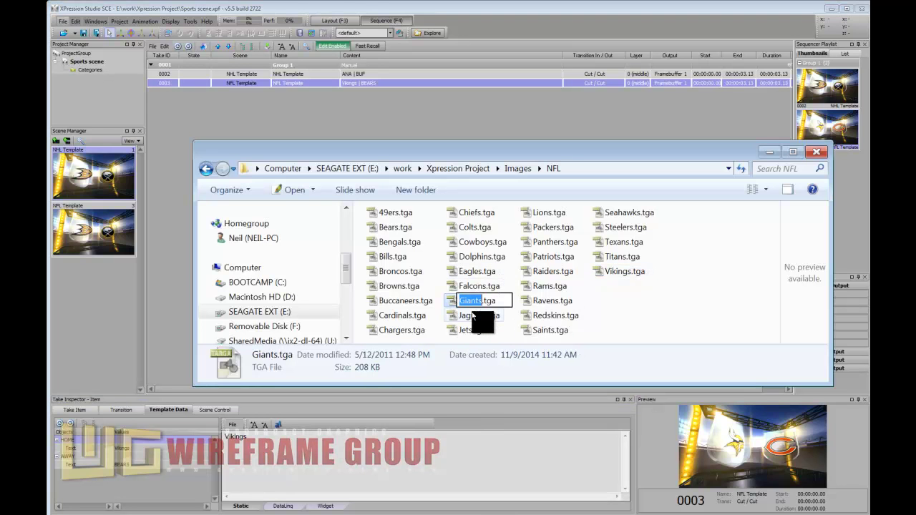
left_click(146, 463)
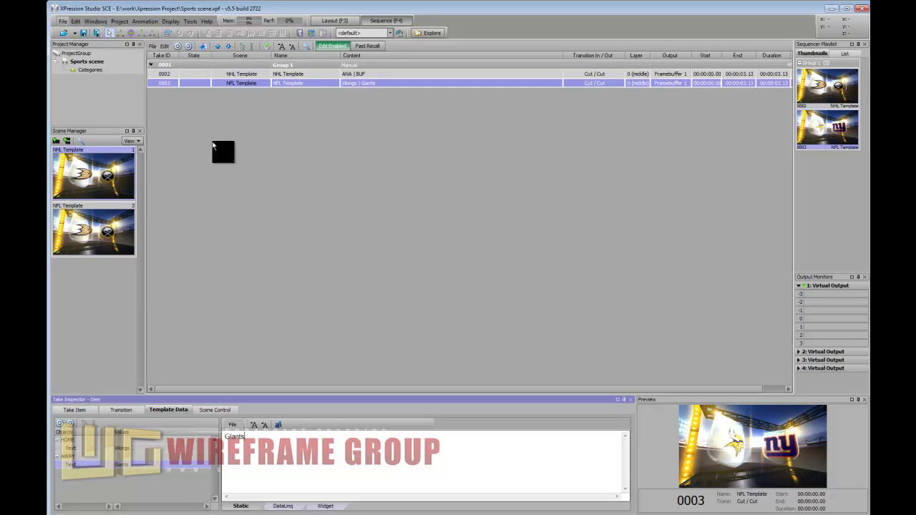
- Take the NFL matchup 0003 online and play it again with the virtual output window moved fully into view
double_click(204, 84)
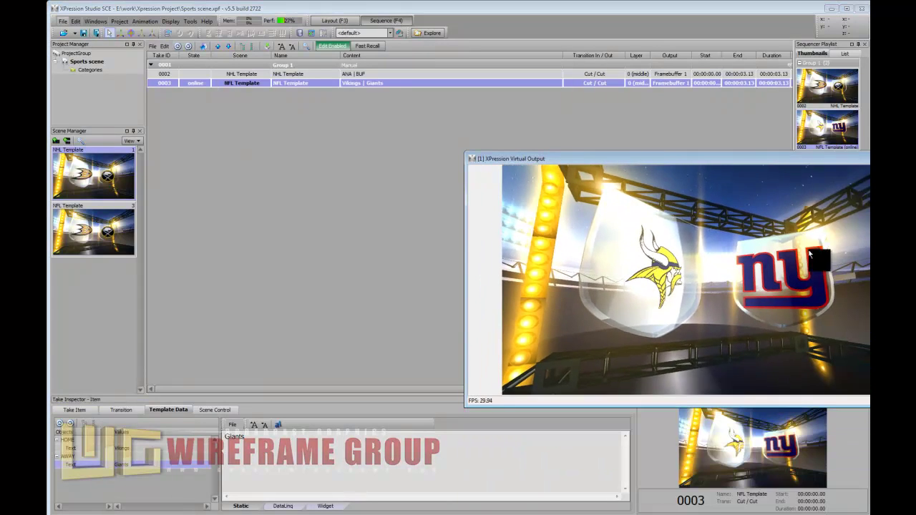
left_click_drag(800, 160, 562, 112)
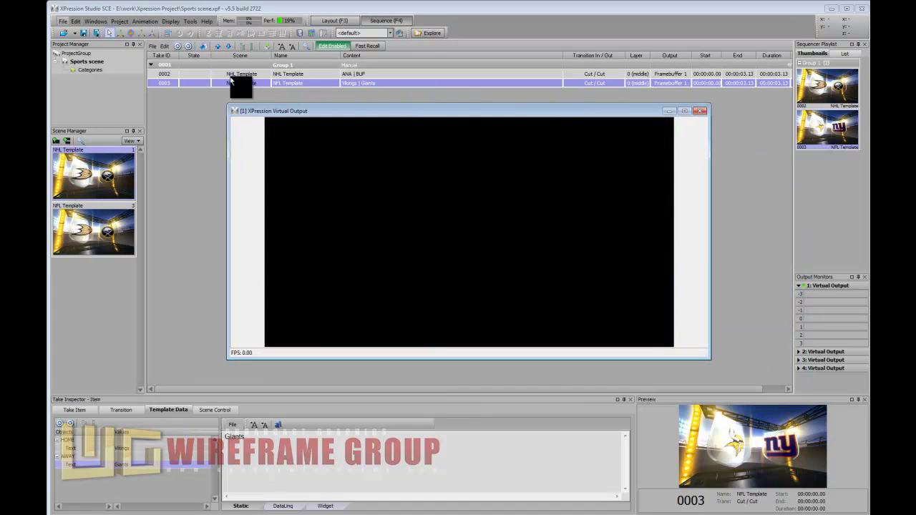
double_click(199, 84)
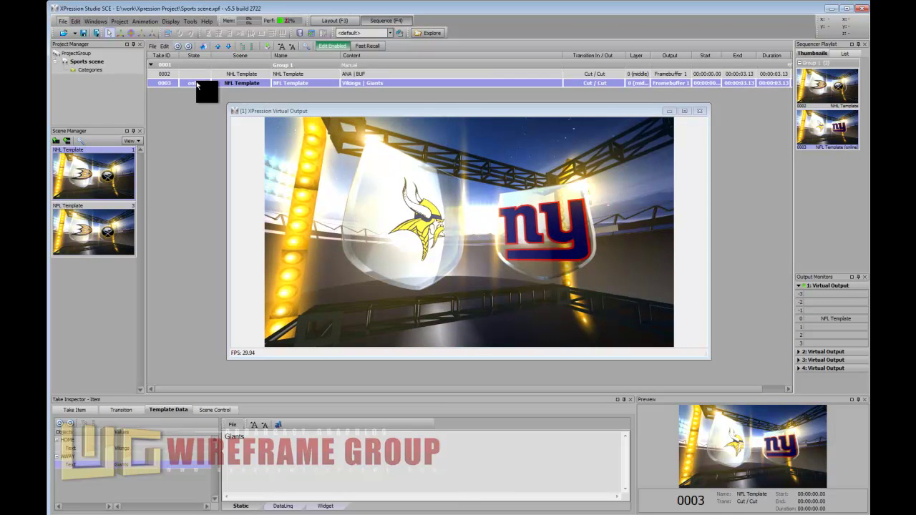
- Duplicate NFL take 0003 and set the copy's AWAY text to Buccaneers, copied from the matching logo file name
key("ctrl+d")
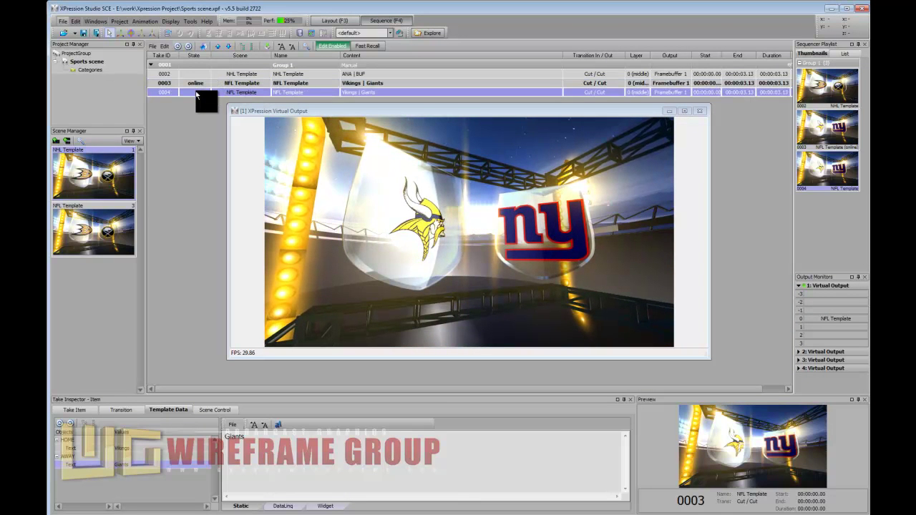
left_click_drag(265, 110, 284, 117)
key("alt+Tab")
key("Tab")
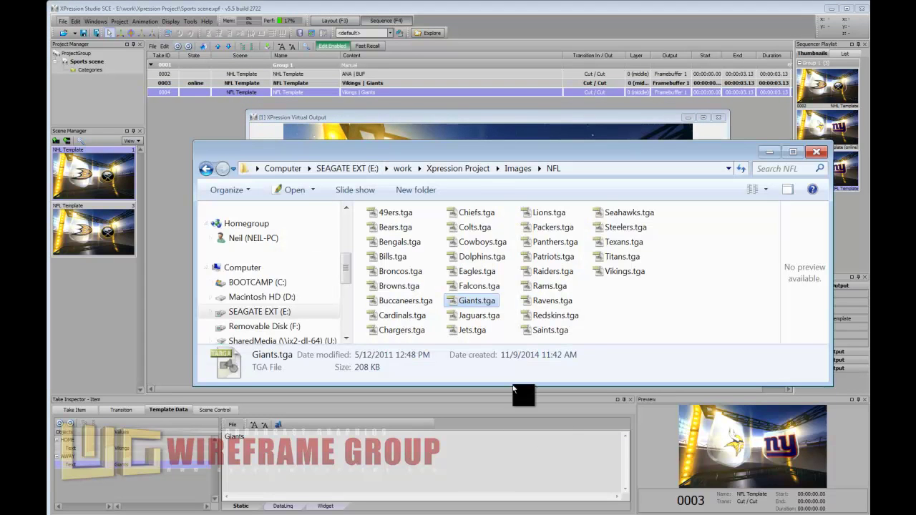
left_click(393, 303)
left_click(403, 303)
key("ctrl+c")
key("alt+Tab")
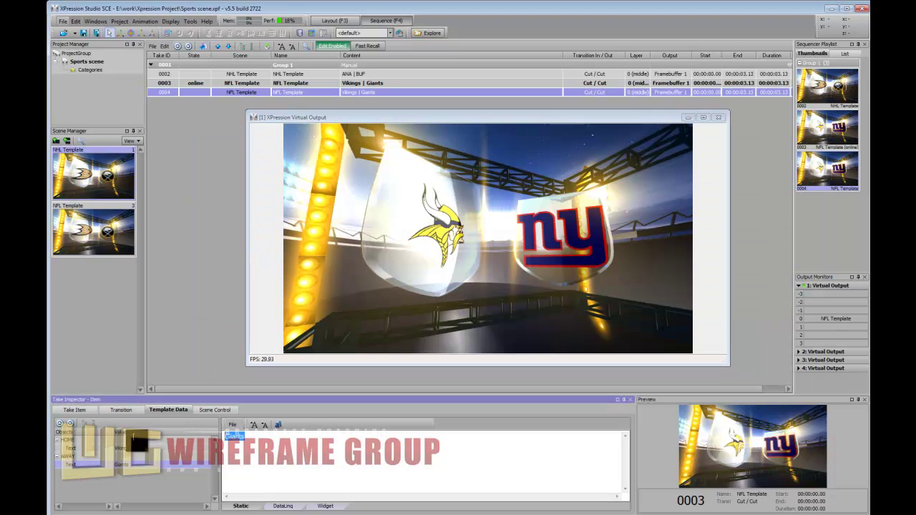
key("ctrl+v")
- Copy the team name from Cowboys.tga in the NFL folder and set take 0004's HOME text to Cowboys
key("alt+Tab")
key("alt+Tab")
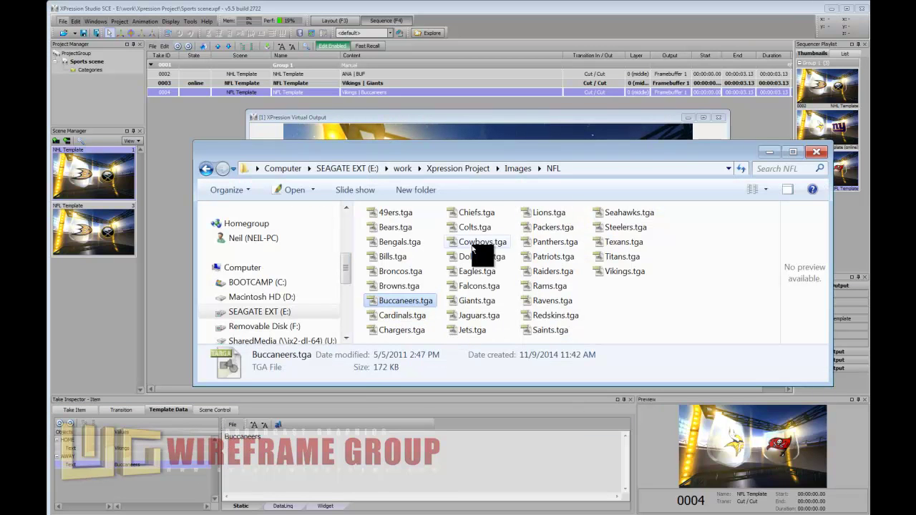
left_click(482, 245)
left_click(482, 245)
key("ctrl+c")
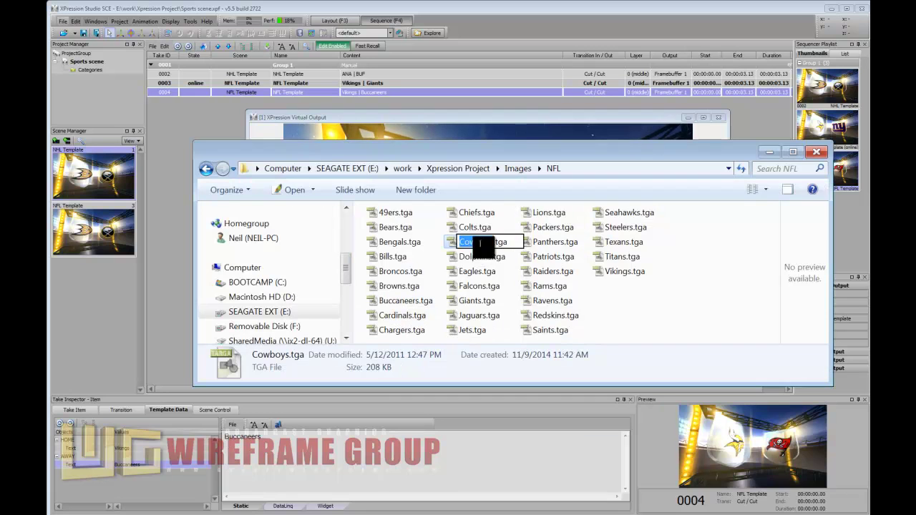
left_click(147, 450)
left_click_drag(269, 437, 161, 433)
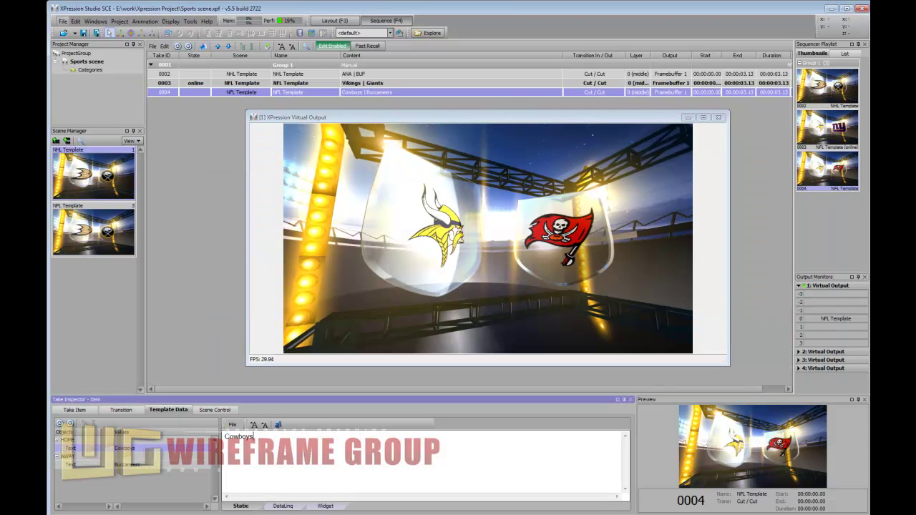
key("ctrl+v")
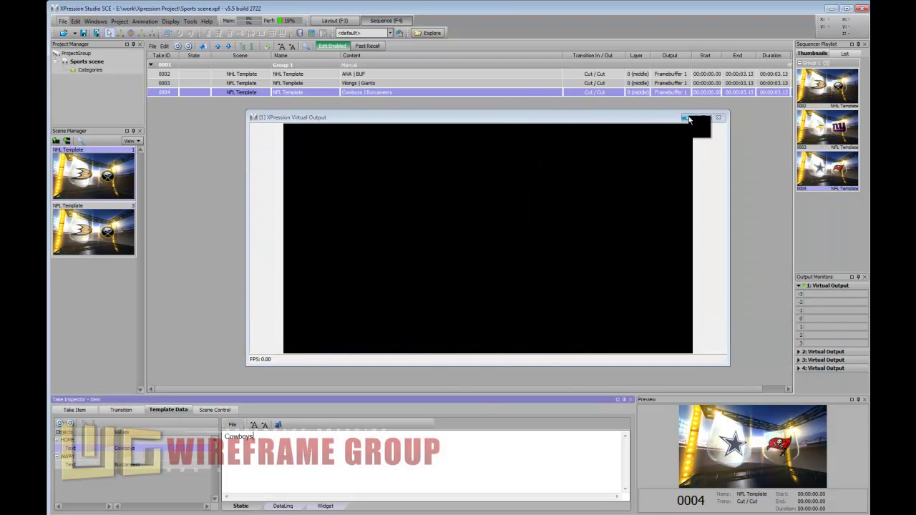
- Take the NFL matchup 0004 online to play it in the virtual output
left_click(719, 117)
double_click(189, 94)
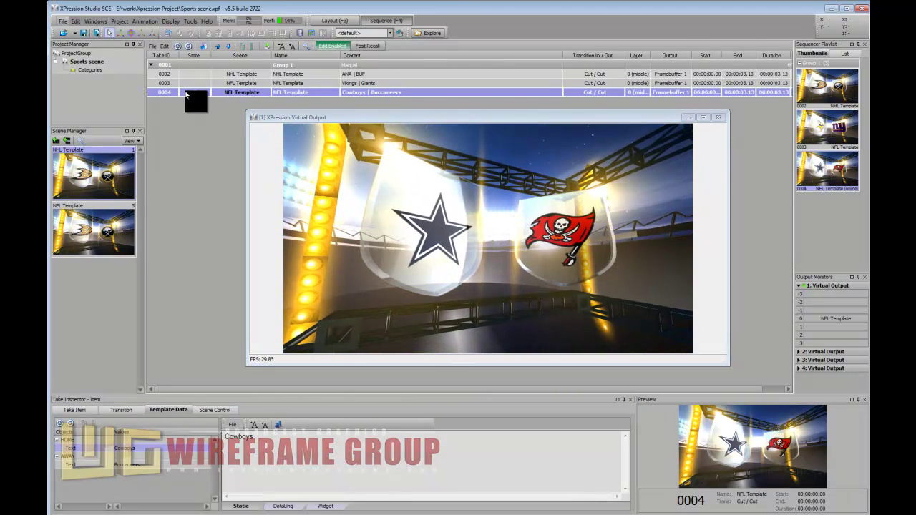
- Select NHL take 0002 and open the NHL folder under Images to look through its team logo files
double_click(200, 74)
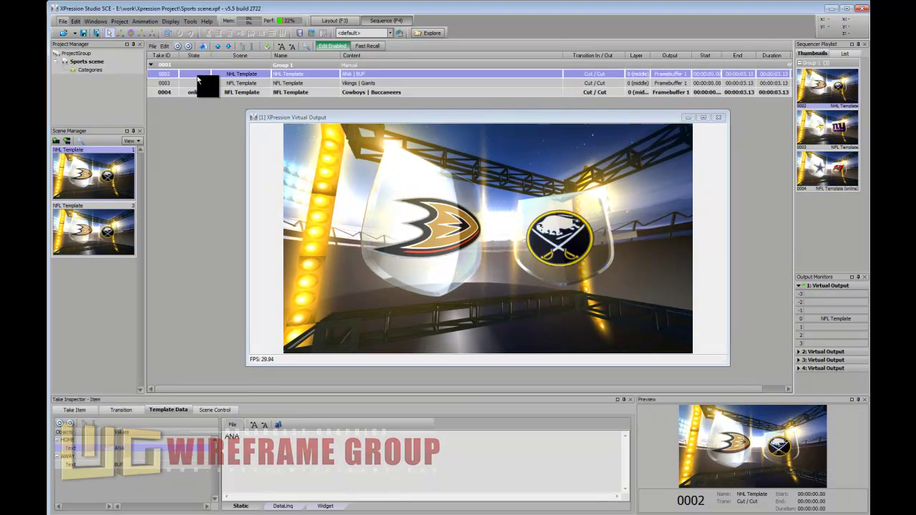
key("alt+Tab")
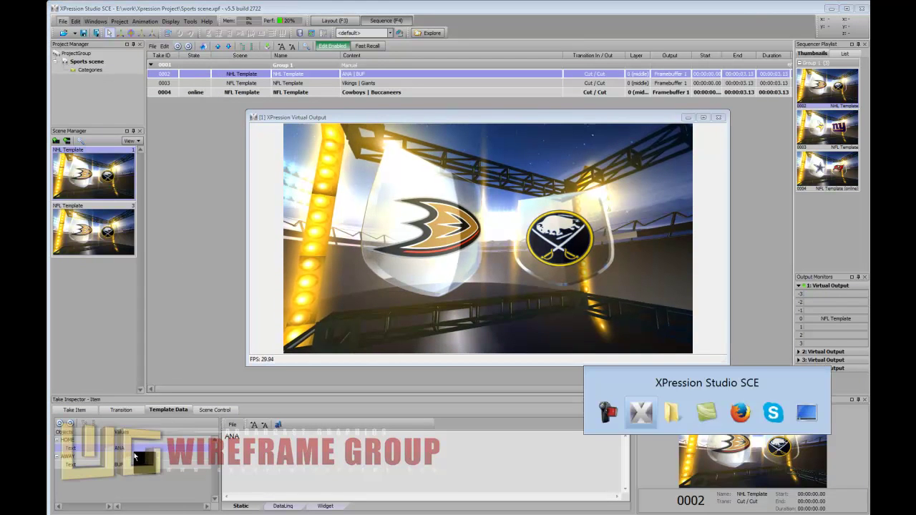
left_click(514, 172)
double_click(393, 227)
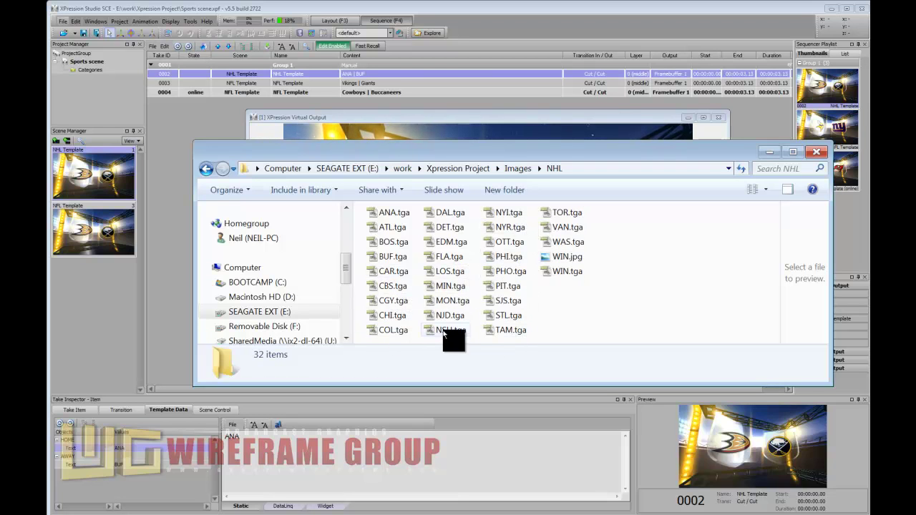
left_click(450, 276)
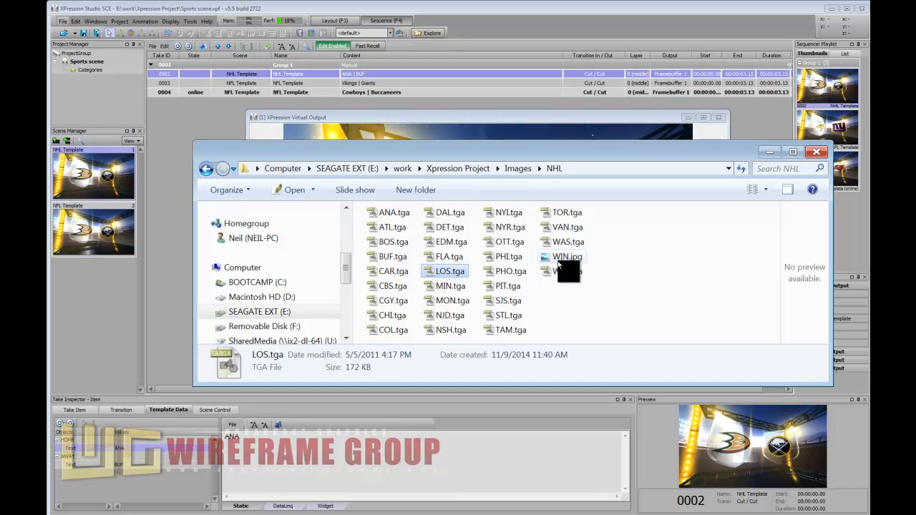
left_click(569, 254)
left_click(447, 274)
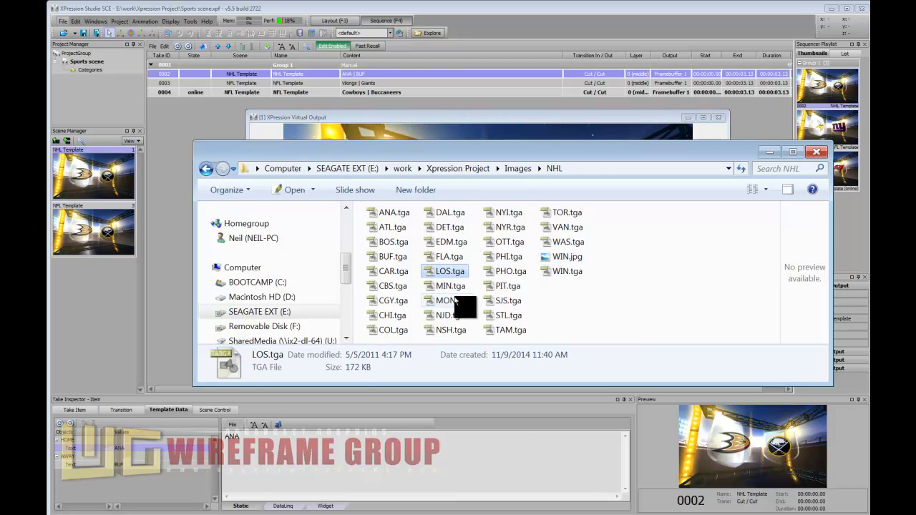
- Copy the team code from MON.tga and replace take 0002's HOME text with MON
left_click(450, 301)
left_click(449, 301)
key("ctrl+c")
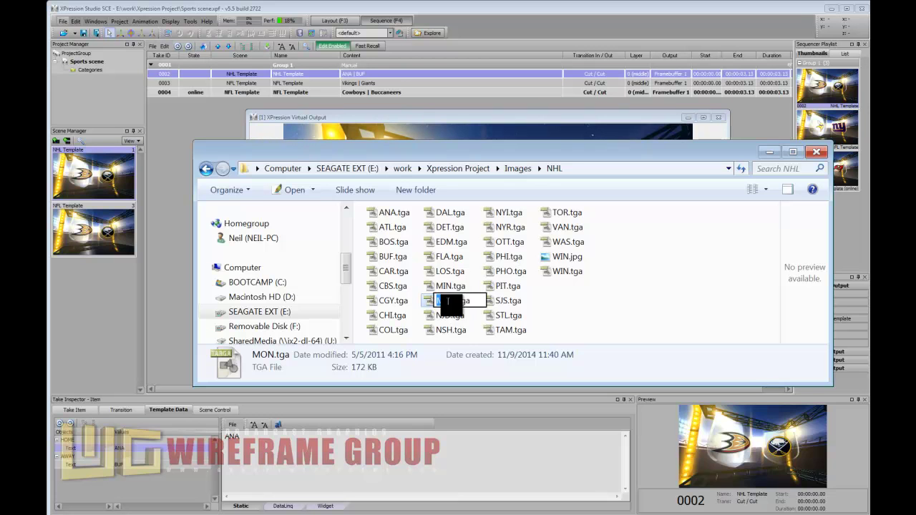
left_click(196, 74)
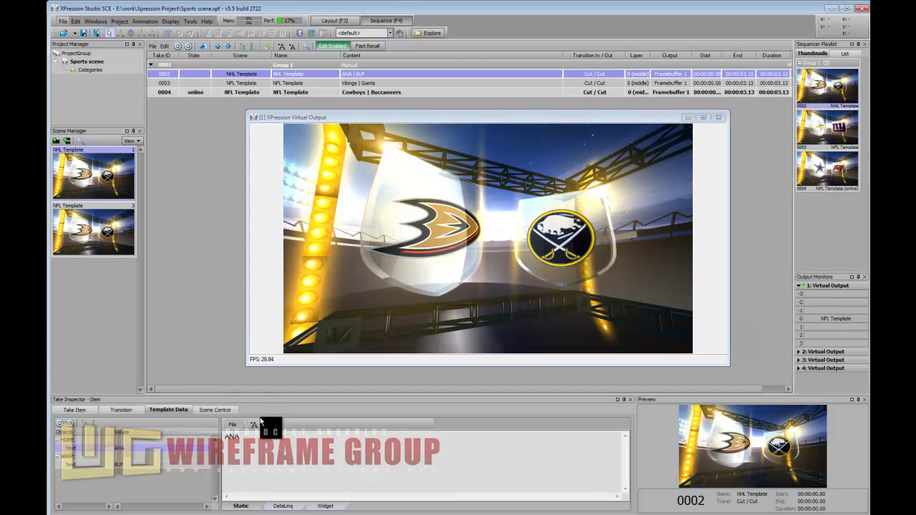
left_click(142, 448)
key("ctrl+v")
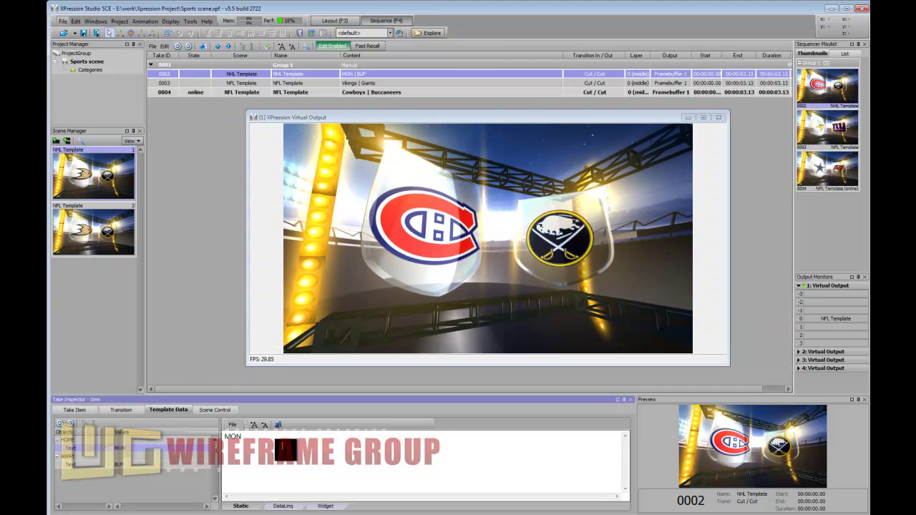
- Copy the team code from TOR.tga in the NHL folder and set take 0002's AWAY text to TOR
key("alt+Tab")
key("alt+Tab")
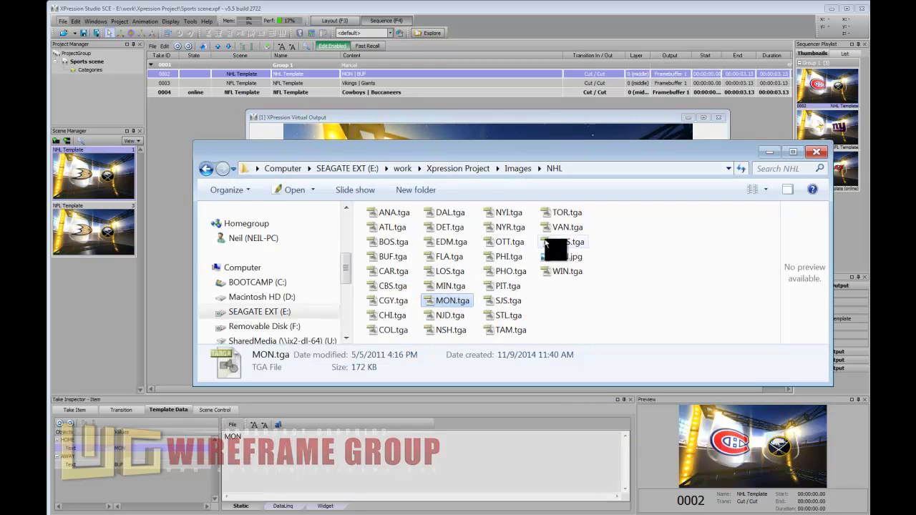
left_click(566, 205)
left_click(572, 206)
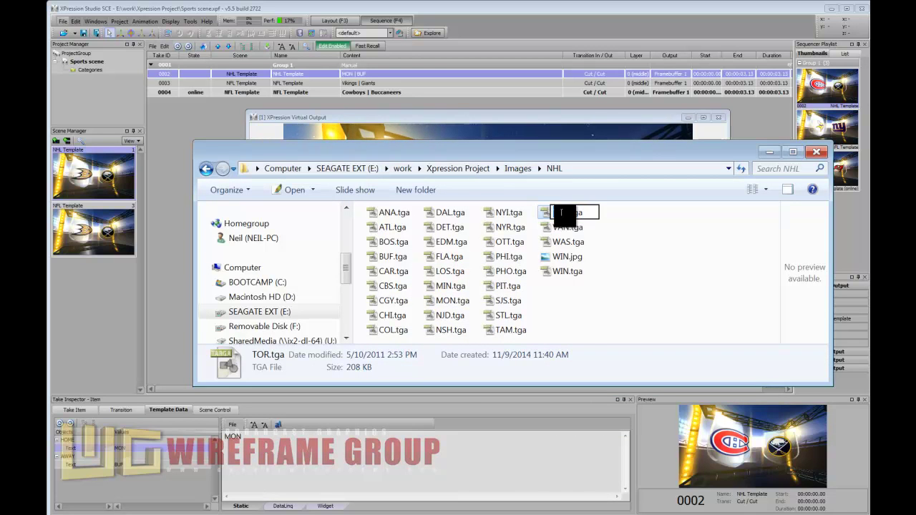
left_click(196, 75)
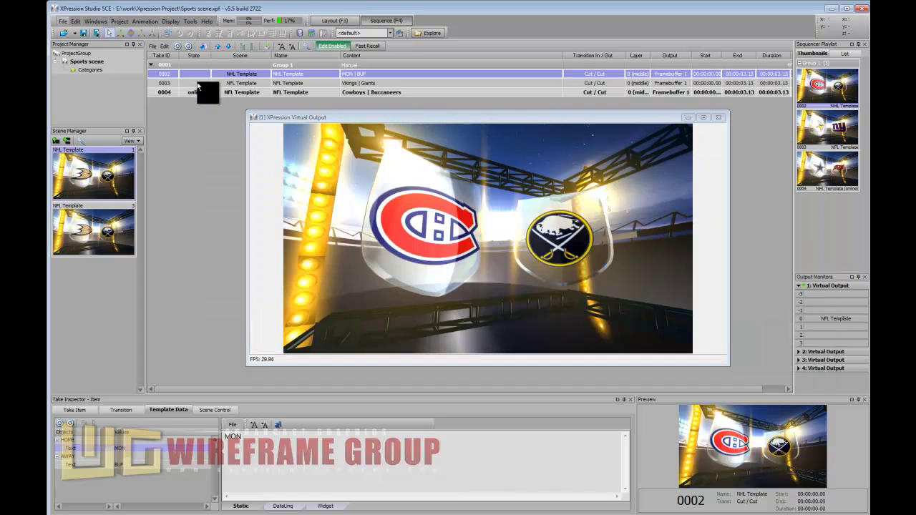
left_click(128, 459)
left_click_drag(285, 445, 104, 432)
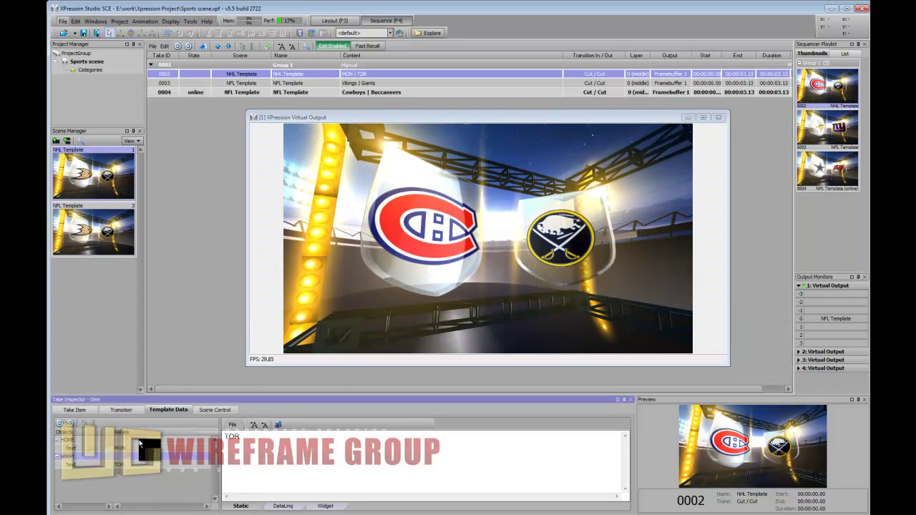
type("TOR")
- Take the NHL matchup 0002 online, then enlarge the virtual output window and replay the take before clearing it
key("Escape")
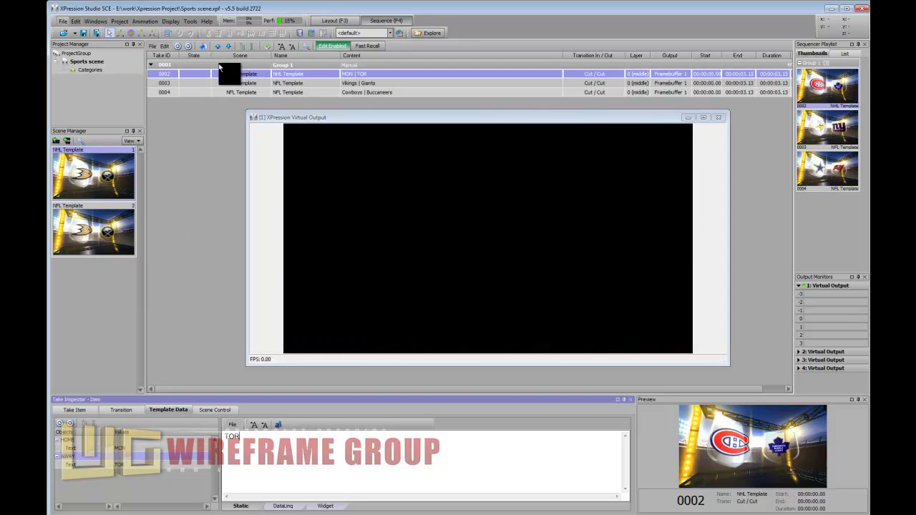
double_click(203, 75)
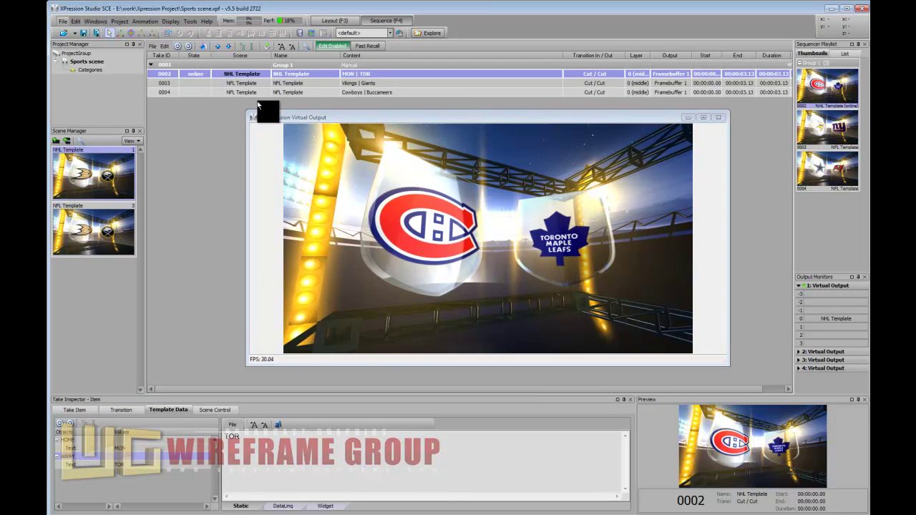
left_click(278, 115)
left_click_drag(725, 364, 864, 484)
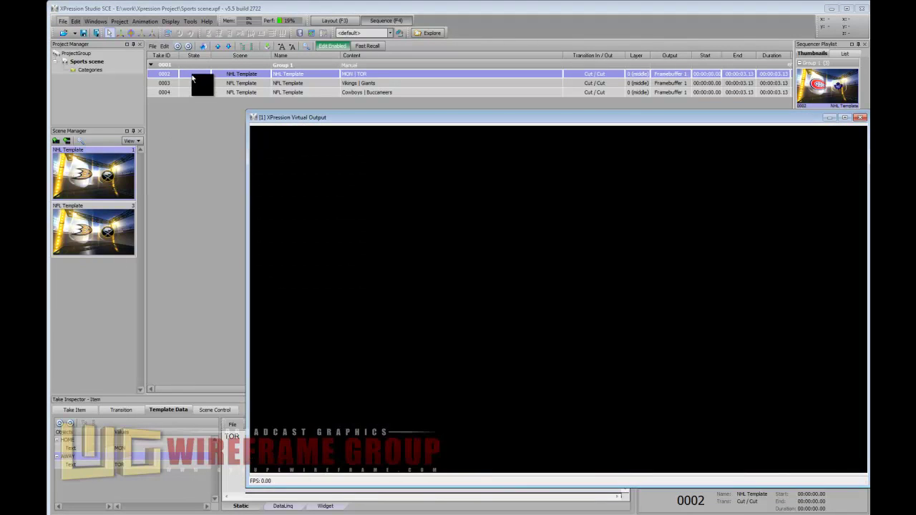
double_click(193, 75)
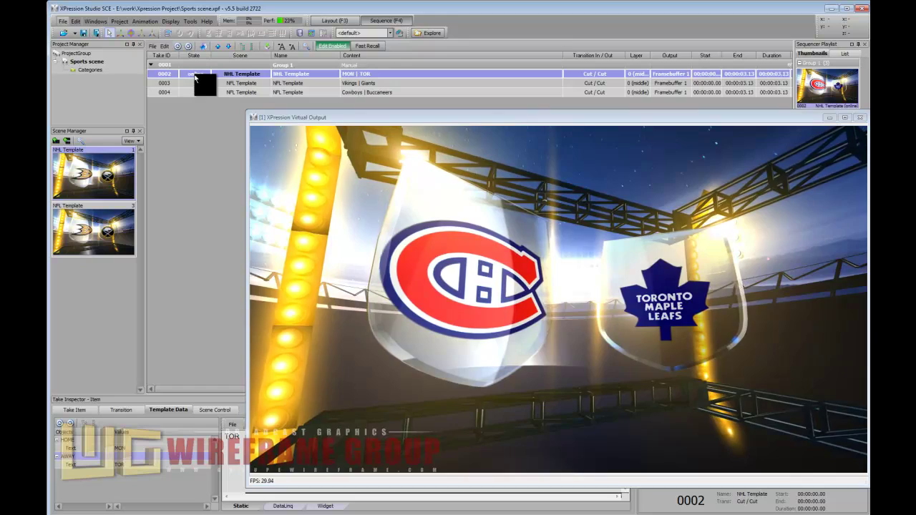
double_click(195, 75)
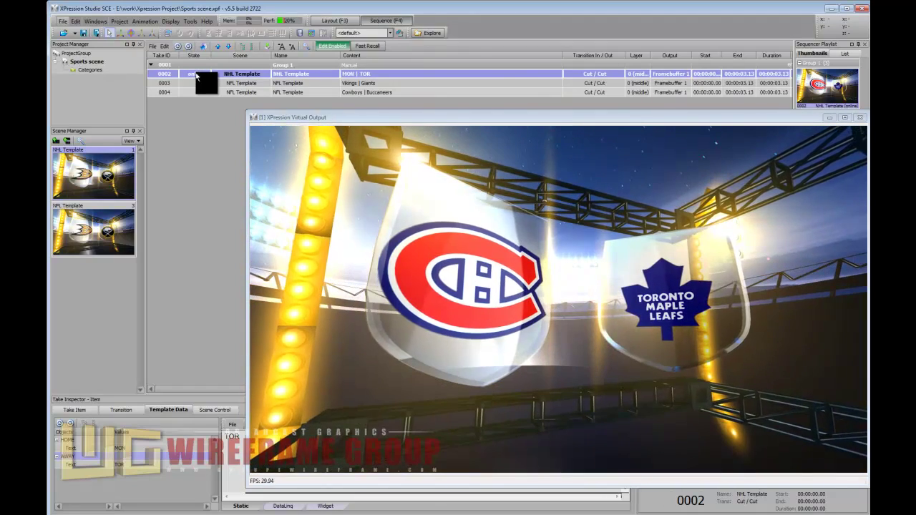
left_click(326, 32)
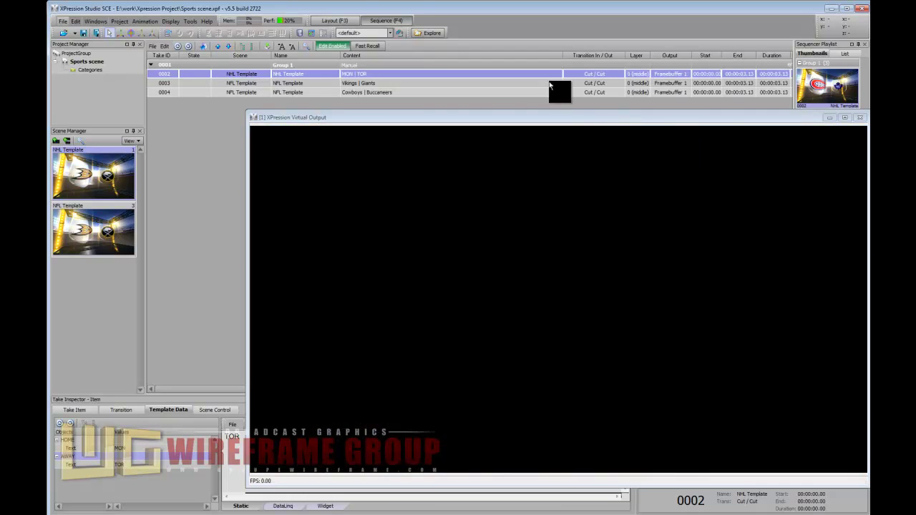
- Return to the scene layout with the virtual output window closed and open the Scene Director for the NHL template
left_click(334, 21)
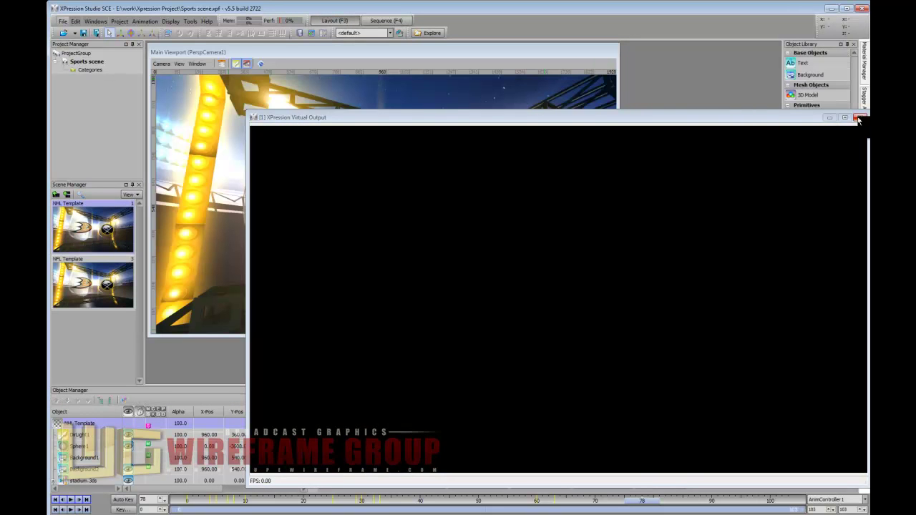
left_click(859, 118)
left_click(144, 20)
left_click(165, 44)
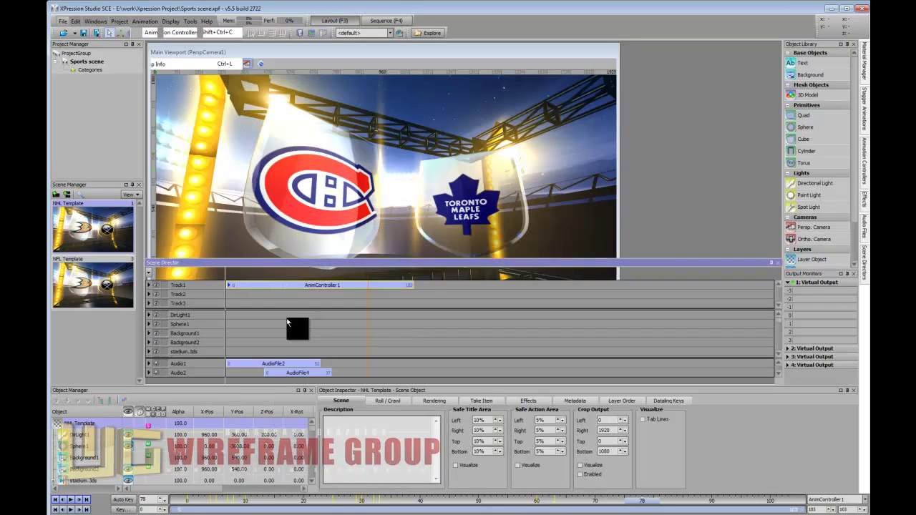
- Enlarge the Scene Director's audio area to show all four audio tracks, and scrub the timeline to frame 52
left_click(778, 375)
left_click(779, 375)
left_click_drag(494, 359, 495, 317)
left_click_drag(336, 279, 379, 293)
left_click_drag(356, 288, 326, 279)
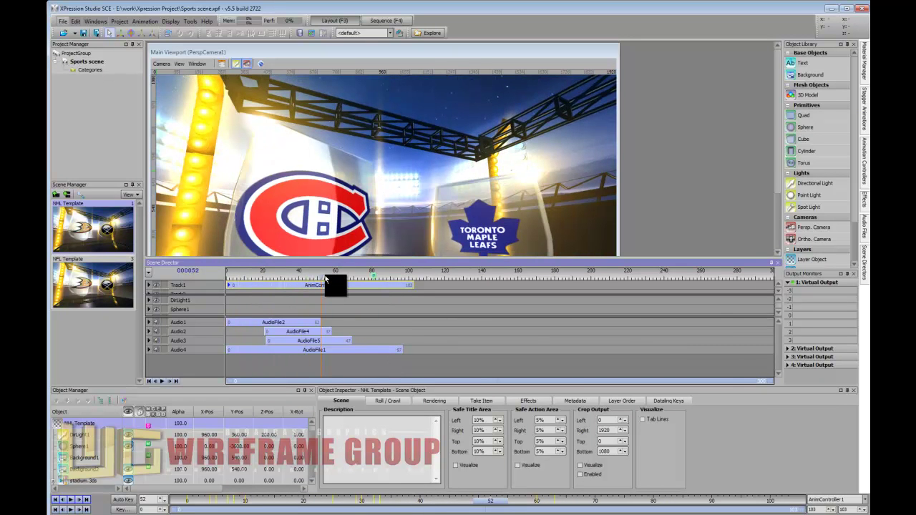